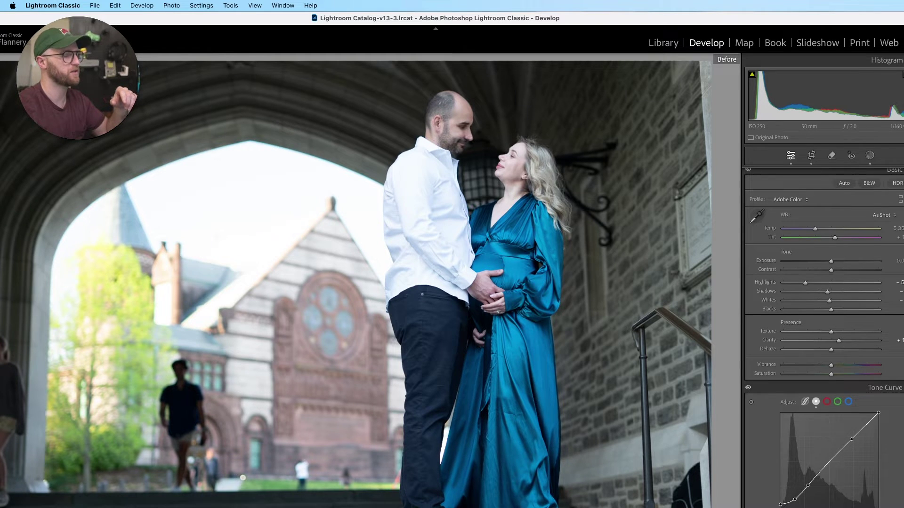
Step: Return to the edited teal-dress photo and open the Remove tool with Generative AI
key(backslash)
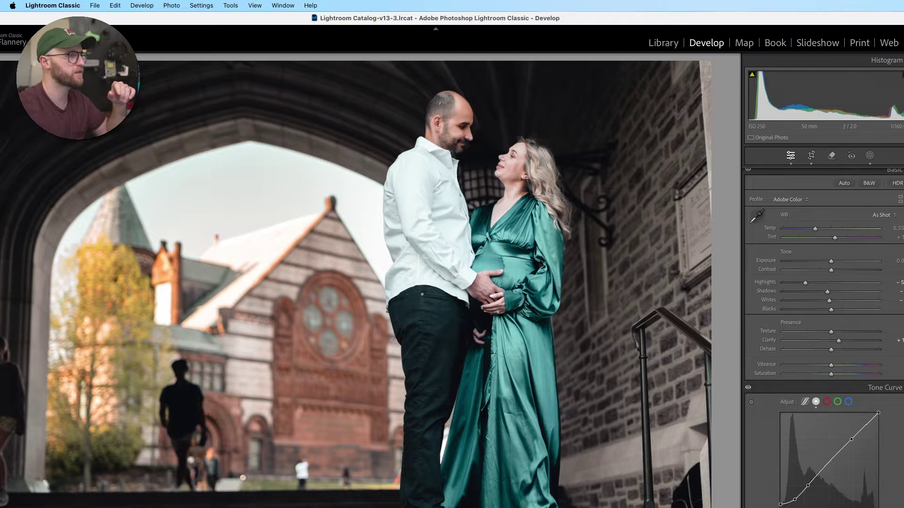
click(832, 156)
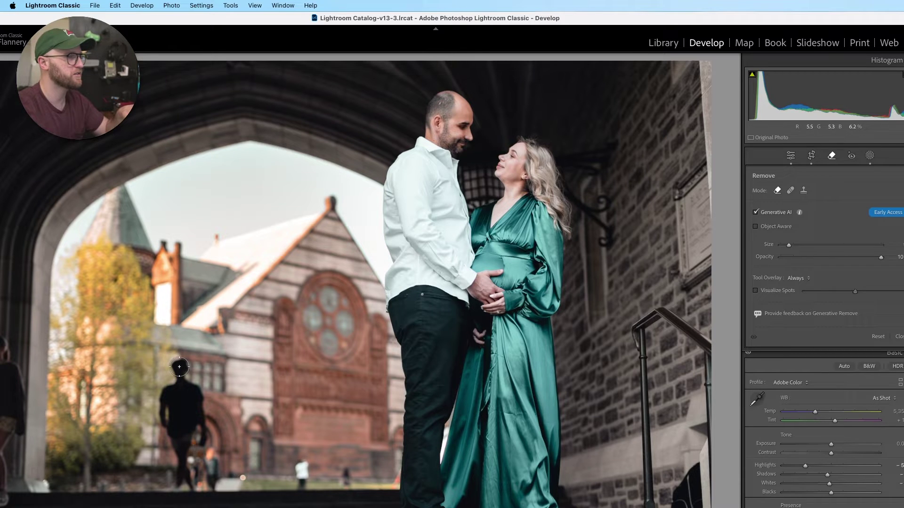
Step: Mask the dark walking silhouette, erasing the stray tail from the red mask
mouse_move(183, 366)
mouse_down()
mouse_move(197, 387)
mouse_move(199, 437)
mouse_move(190, 446)
mouse_move(180, 398)
mouse_move(265, 453)
mouse_move(242, 442)
mouse_move(250, 448)
mouse_move(278, 442)
mouse_move(275, 452)
mouse_move(258, 411)
mouse_up()
key(alt)
drag(254, 452, 230, 437)
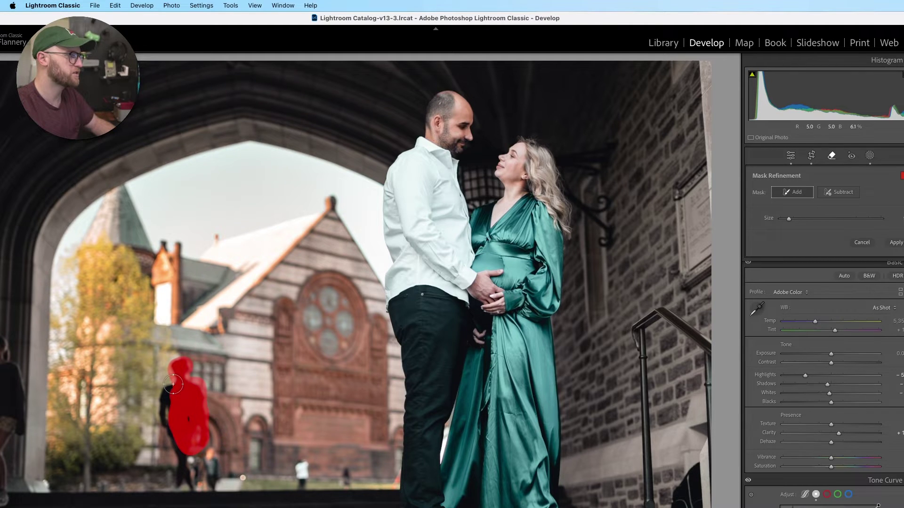
mouse_move(176, 384)
mouse_down()
mouse_move(164, 403)
mouse_move(180, 485)
mouse_move(194, 485)
mouse_move(194, 457)
mouse_move(209, 461)
mouse_move(212, 451)
mouse_move(214, 484)
mouse_move(202, 454)
mouse_up()
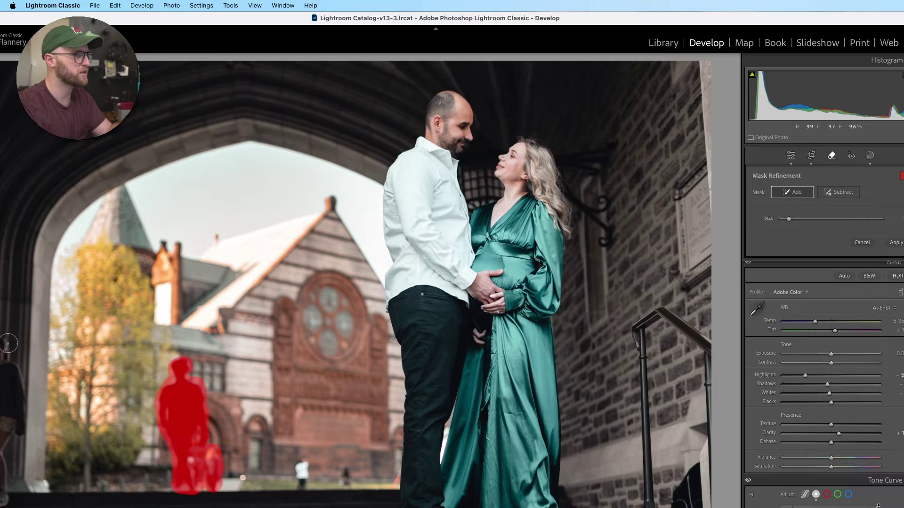
Step: Mask the person at the left edge and the small white-clad figure near the building
mouse_move(3, 341)
mouse_down()
mouse_move(22, 410)
mouse_move(3, 493)
mouse_up()
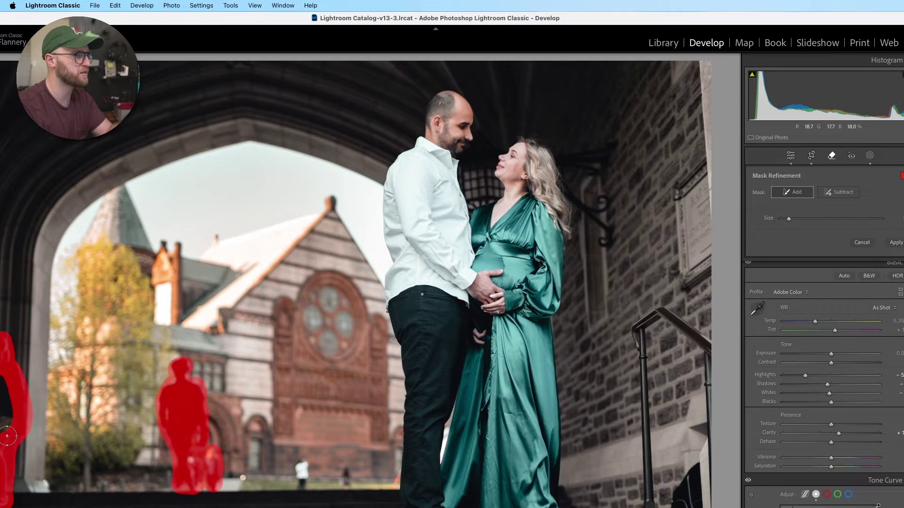
drag(7, 436, 3, 374)
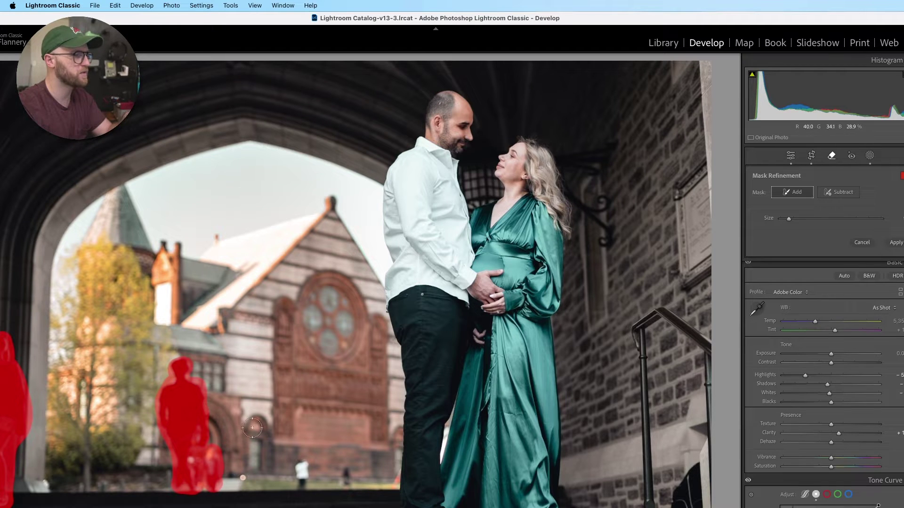
mouse_move(302, 464)
mouse_down()
mouse_move(302, 486)
mouse_move(345, 481)
mouse_up()
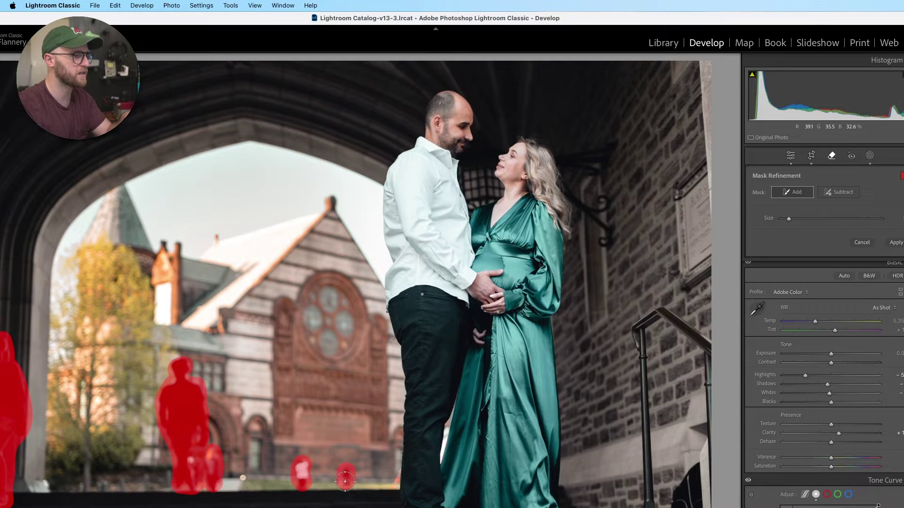
Step: Apply Generative Remove to erase the masked background figures
click(900, 244)
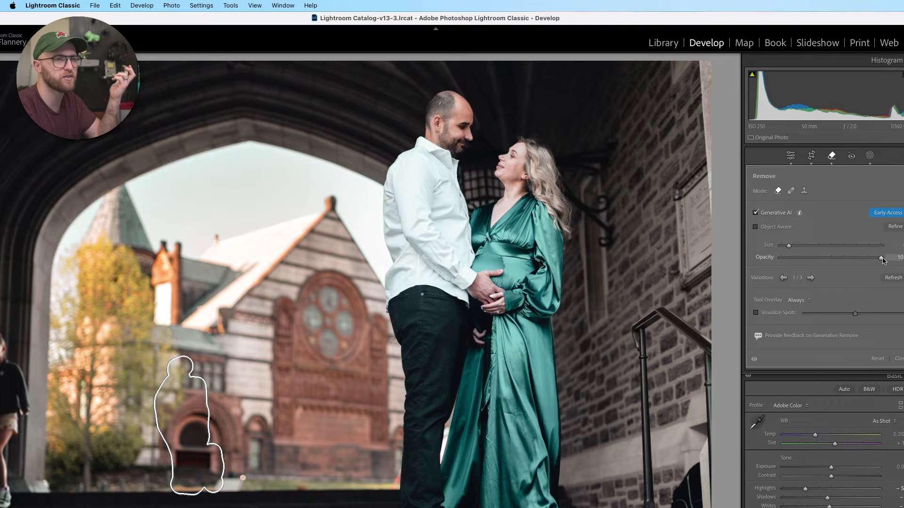
Step: Compare opacity and variations for the silhouette patch, keeping variation 1 at full opacity
drag(845, 270, 838, 271)
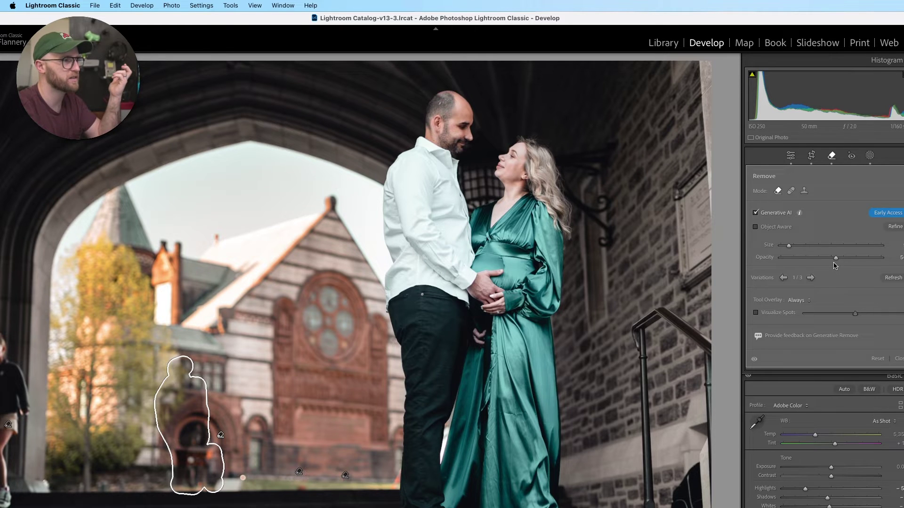
click(882, 258)
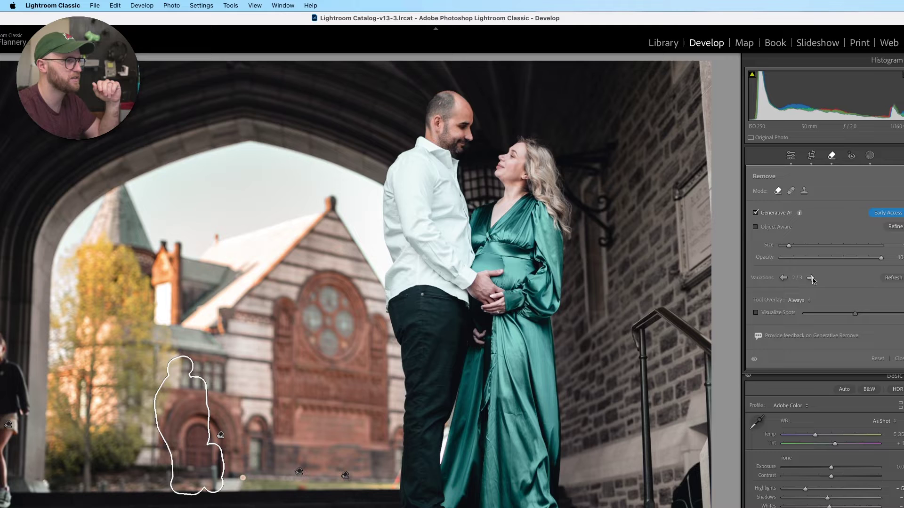
click(782, 278)
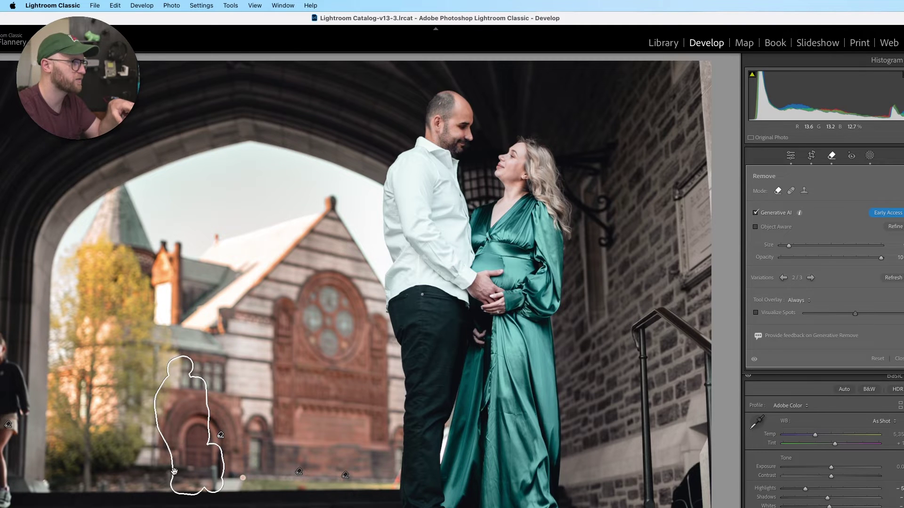
click(810, 278)
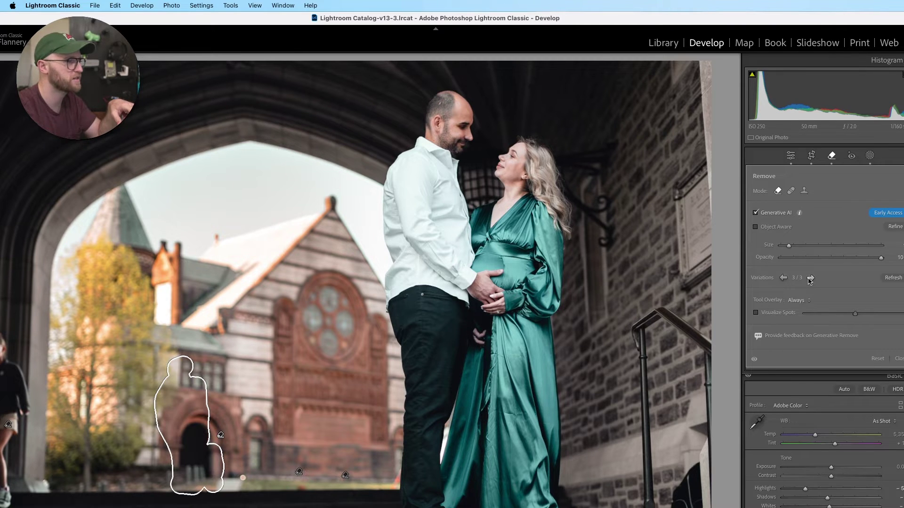
click(810, 277)
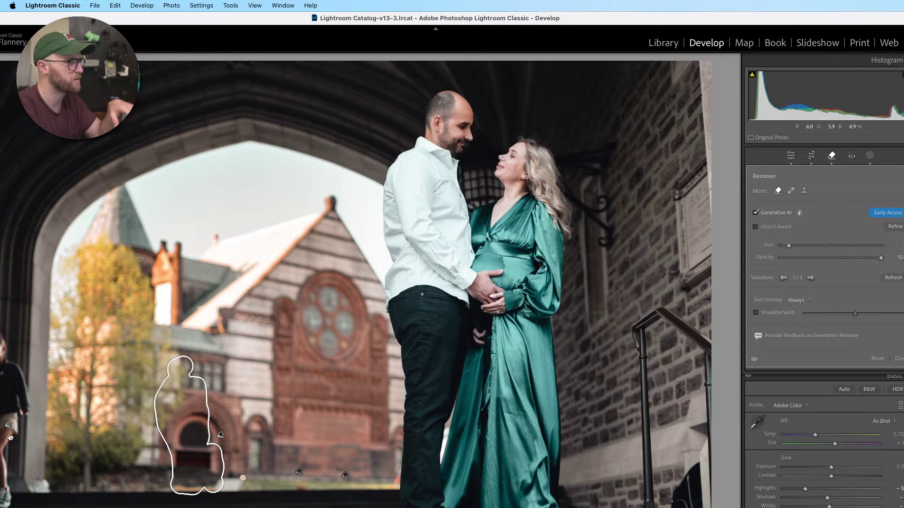
click(9, 426)
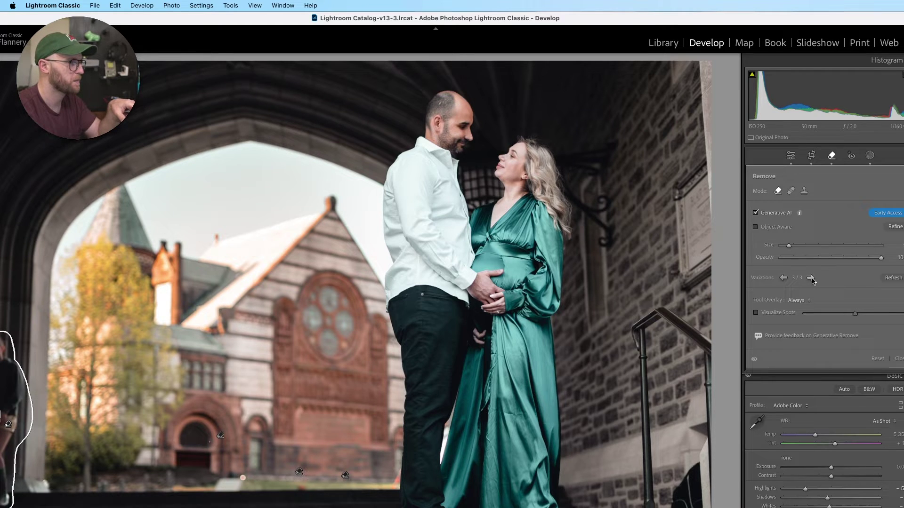
Step: Regenerate the left-edge fill, then paint a new removal over the girl at left
click(892, 278)
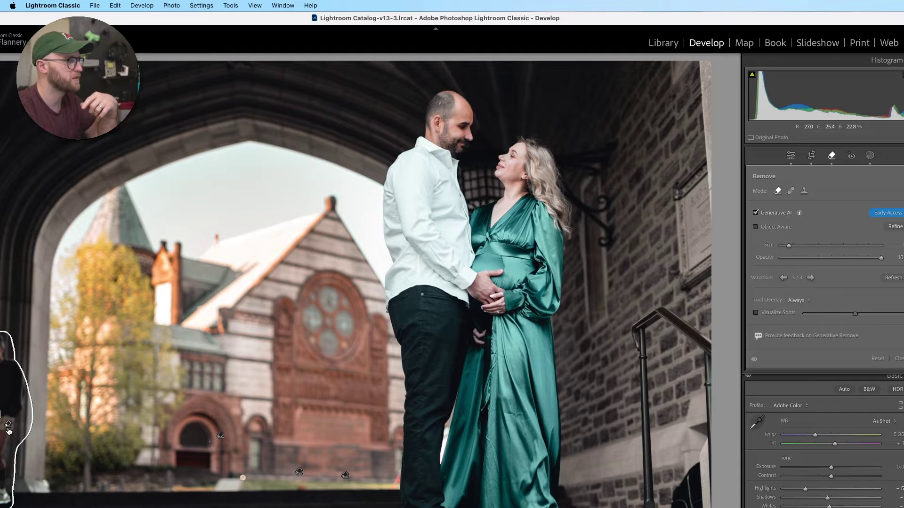
click(8, 426)
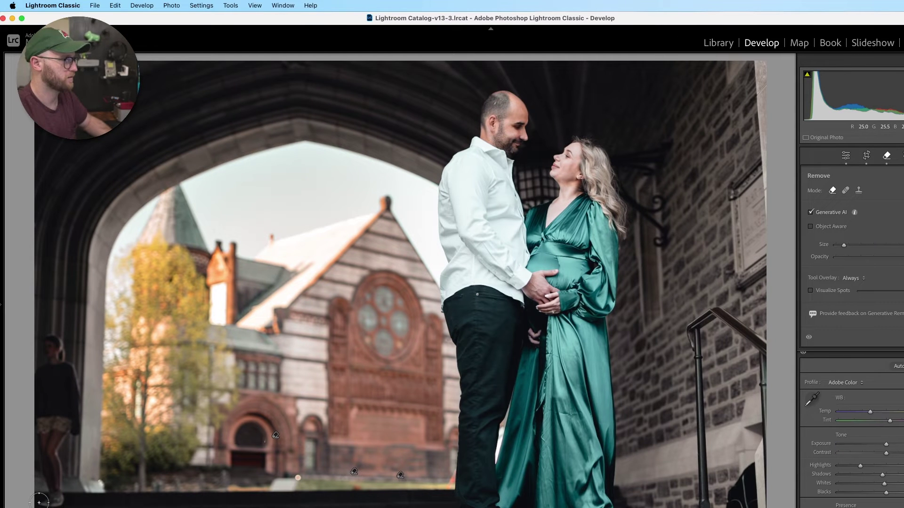
mouse_move(64, 499)
mouse_down()
mouse_move(40, 506)
mouse_move(57, 467)
mouse_move(55, 456)
mouse_move(46, 478)
mouse_move(35, 363)
mouse_move(52, 338)
mouse_move(60, 348)
mouse_move(42, 359)
mouse_move(74, 367)
mouse_move(77, 413)
mouse_move(65, 451)
mouse_move(58, 365)
mouse_move(37, 411)
mouse_move(57, 449)
mouse_move(49, 383)
mouse_up()
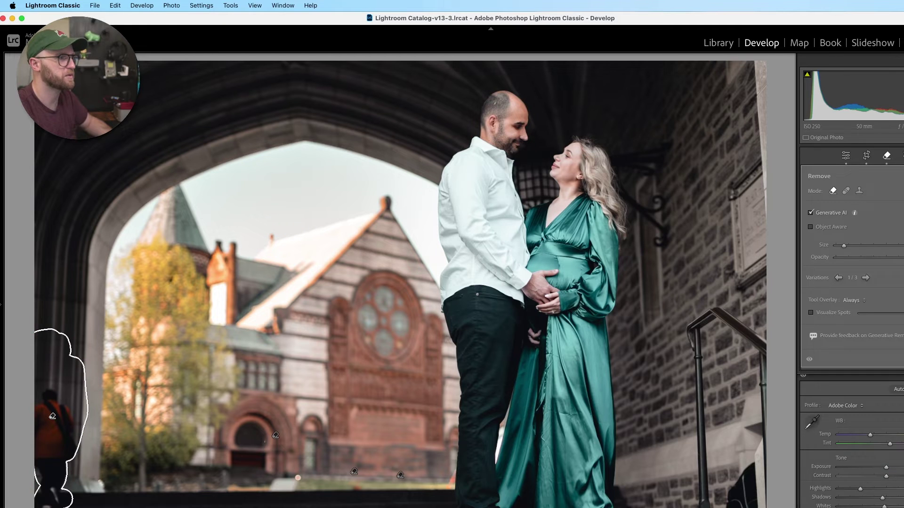
Step: Paint a removal over the red-shirted person at left and generate its fill
mouse_move(73, 492)
mouse_down()
mouse_move(65, 413)
mouse_move(48, 390)
mouse_move(33, 415)
mouse_up()
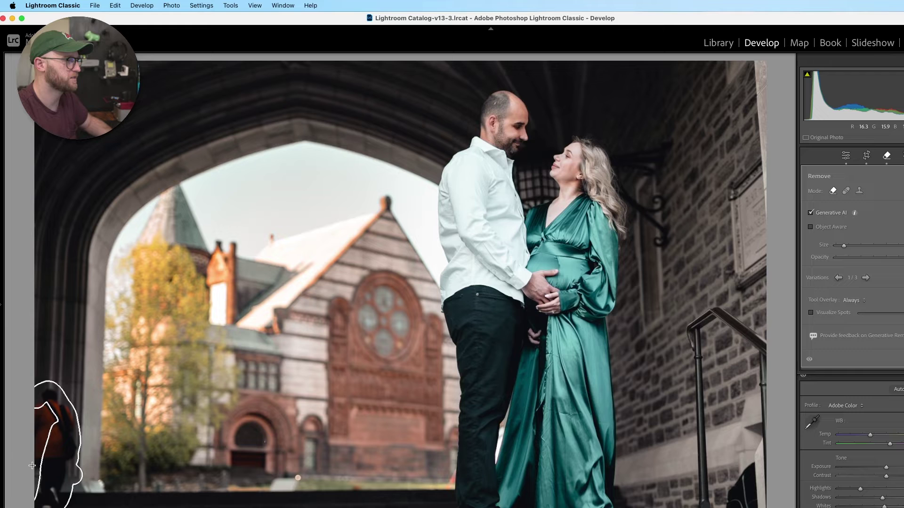
mouse_move(32, 466)
mouse_down()
mouse_move(47, 436)
mouse_move(46, 470)
mouse_up()
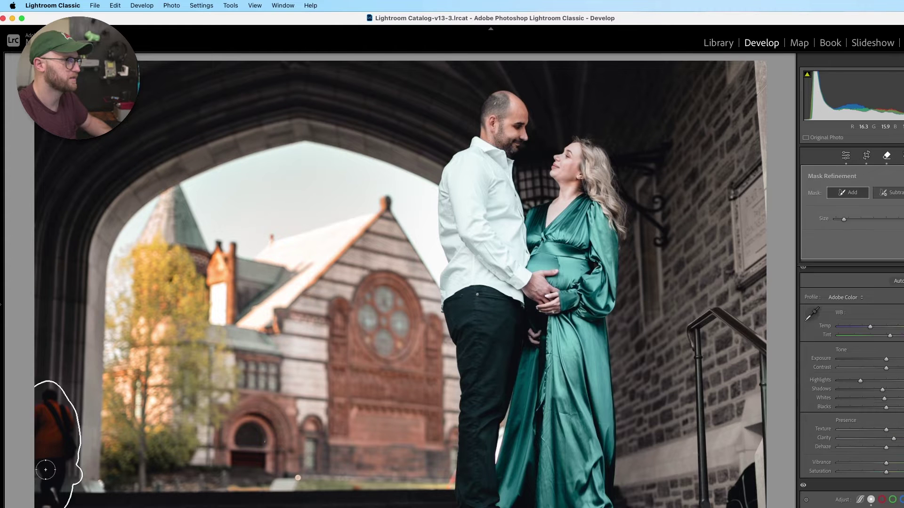
key(Return)
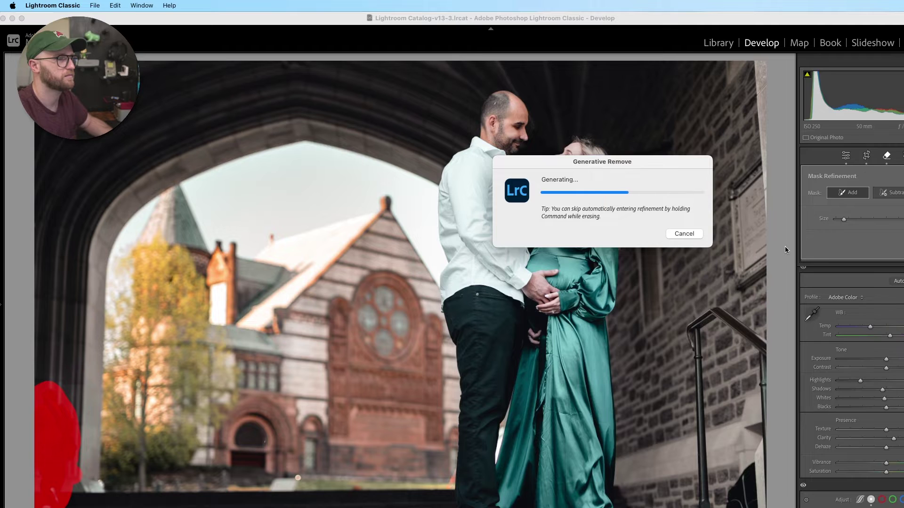
Step: Cycle the generated variations and settle on variation 2 of 3
click(865, 279)
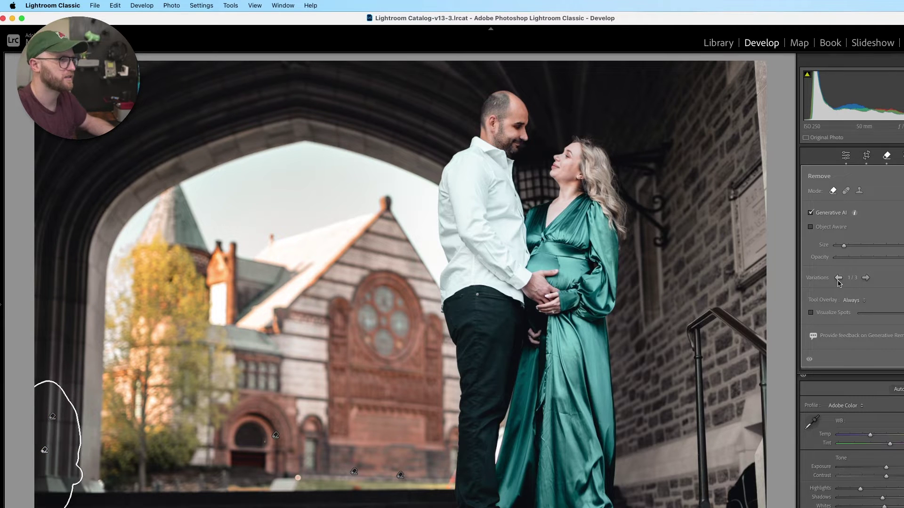
click(866, 278)
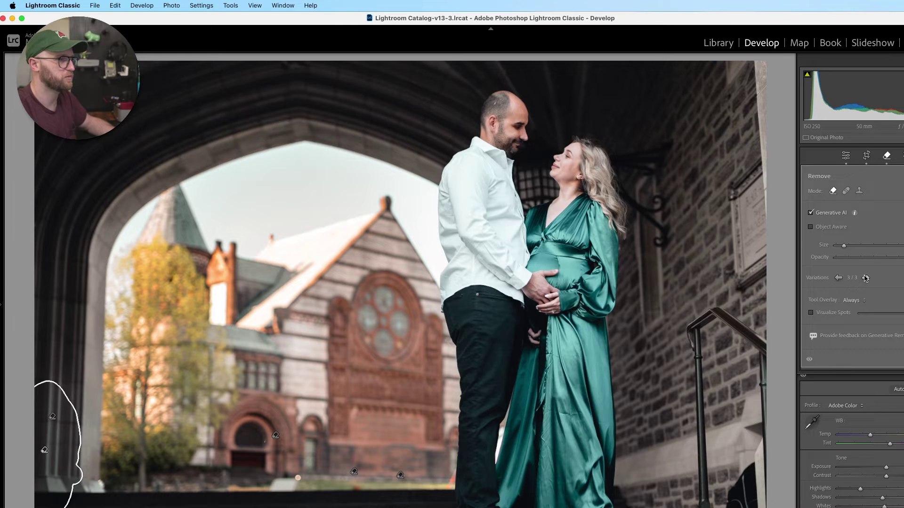
click(838, 278)
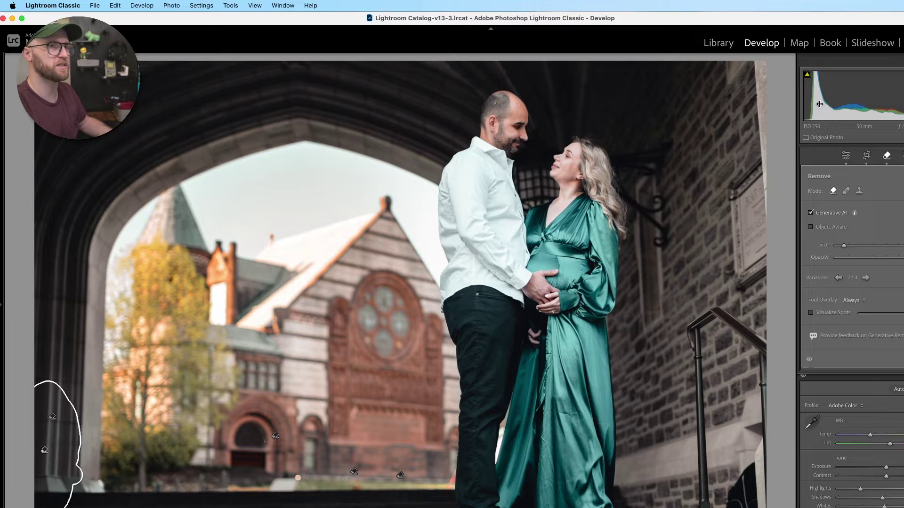
Step: Leave the Remove tool and return to the Basic adjustments panel
click(855, 157)
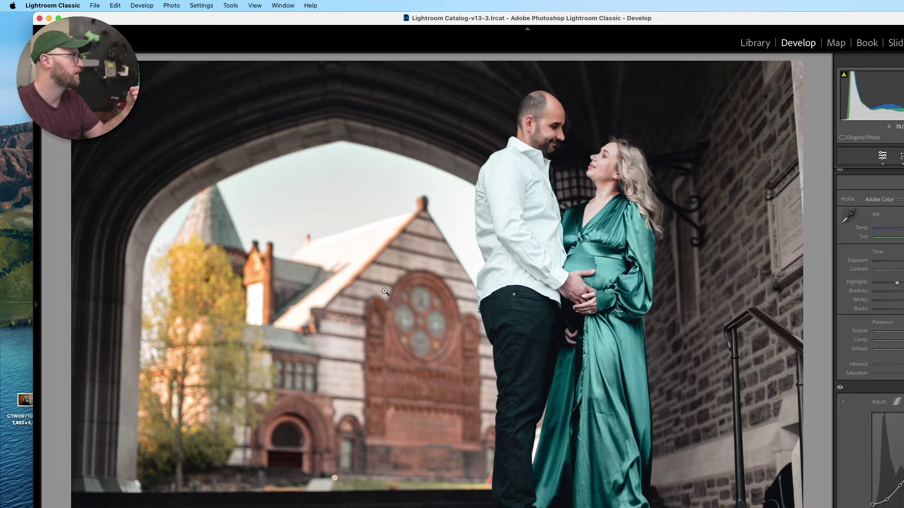
Step: Show the Presets/Navigator side panel with F7 and bring up the laughing couple portrait
key(F7)
key(F7)
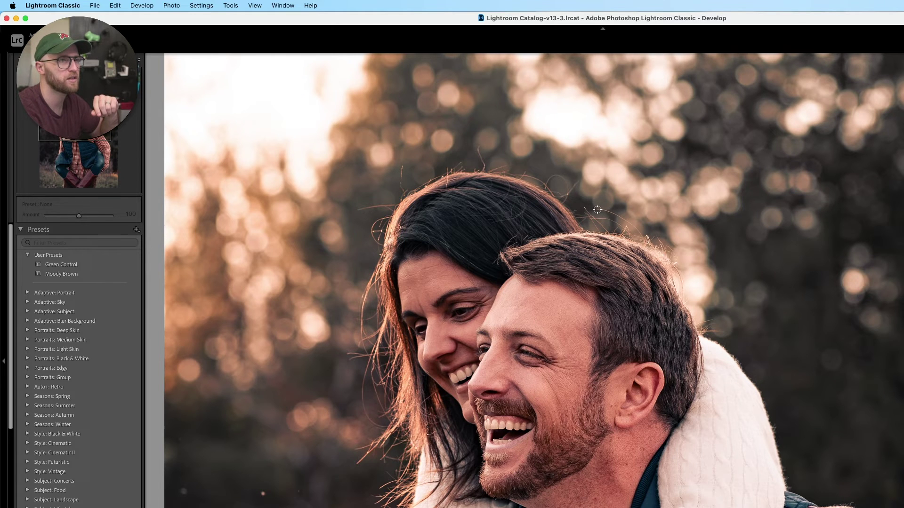
Step: Paint the removal mask over stray hairs along and above the man's hairline
mouse_move(597, 209)
mouse_down()
mouse_move(672, 260)
mouse_move(675, 248)
mouse_move(647, 236)
mouse_move(674, 249)
mouse_move(686, 299)
mouse_up()
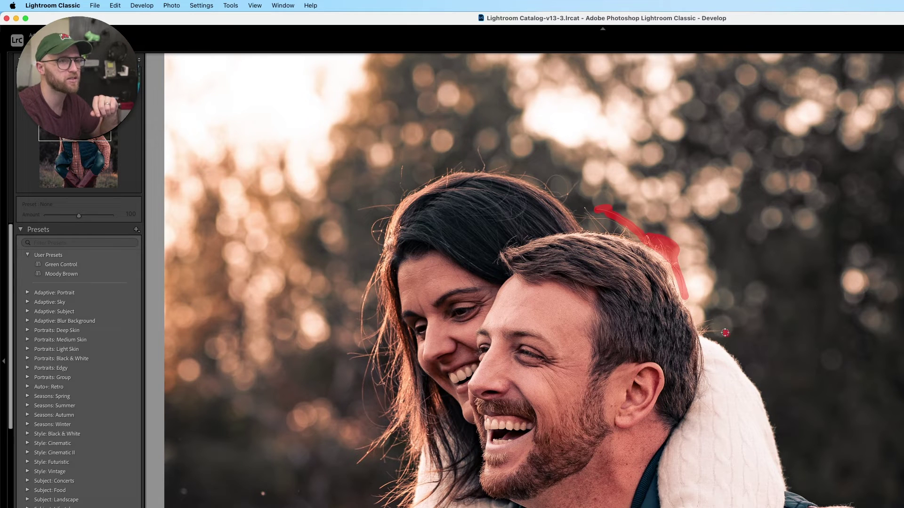
drag(725, 333, 706, 331)
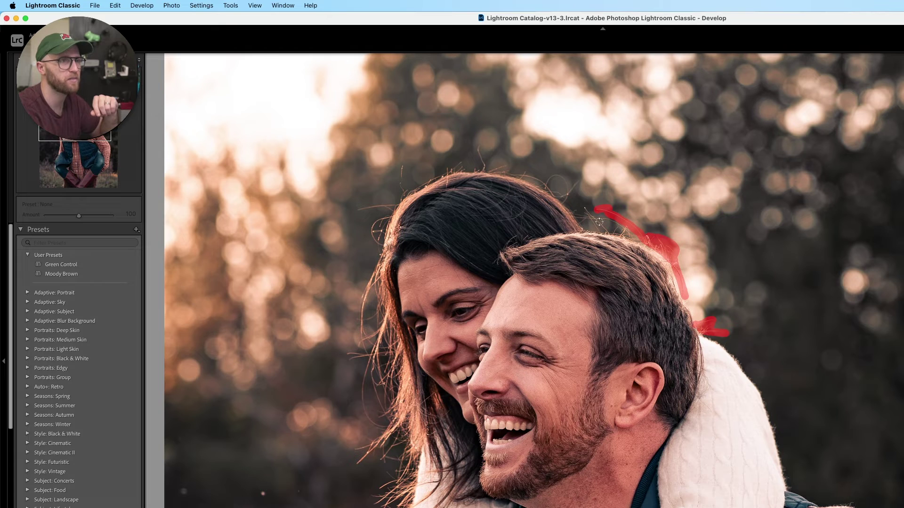
mouse_move(597, 218)
mouse_down()
mouse_move(589, 210)
mouse_move(598, 226)
mouse_move(633, 234)
mouse_up()
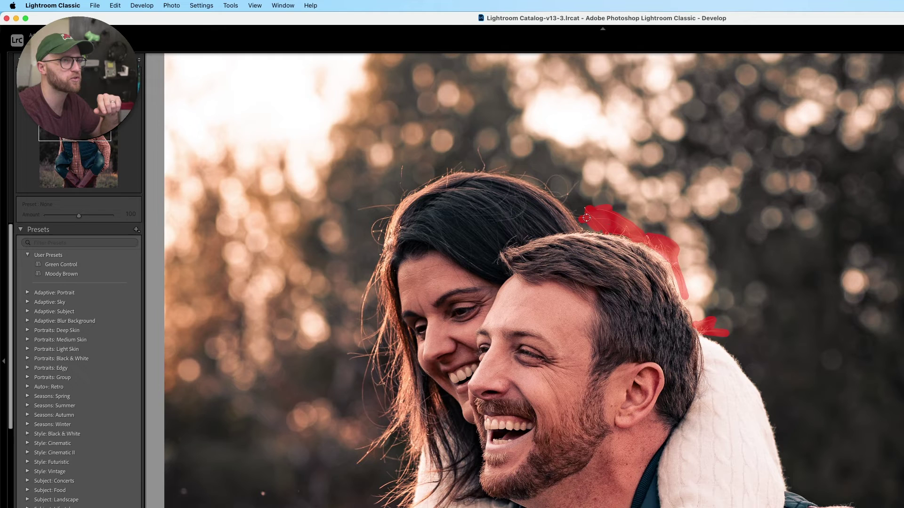
mouse_move(586, 218)
mouse_down()
mouse_move(579, 182)
mouse_move(563, 203)
mouse_move(556, 172)
mouse_move(549, 188)
mouse_move(558, 195)
mouse_move(527, 173)
mouse_move(492, 170)
mouse_up()
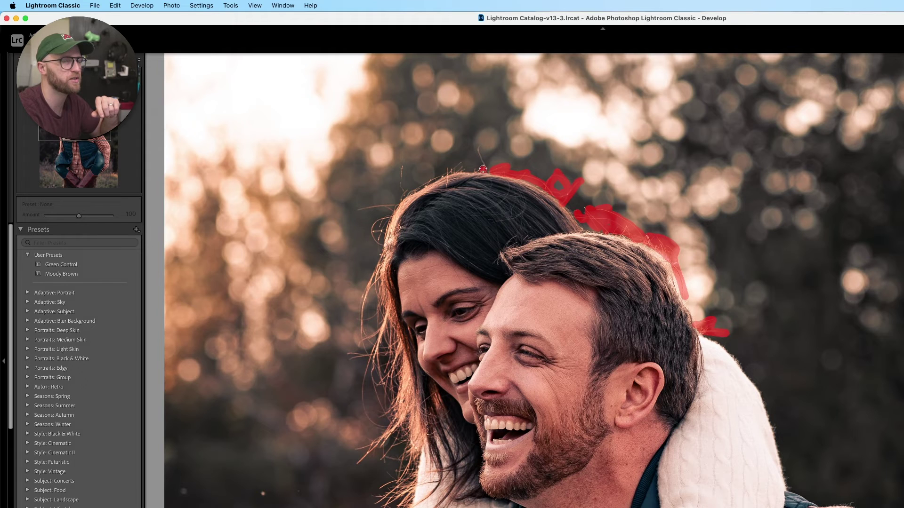
Step: Extend the mask over stray hairs above and left of the woman's head and beside her face
mouse_move(483, 168)
mouse_down()
mouse_move(479, 145)
mouse_move(447, 170)
mouse_move(469, 167)
mouse_up()
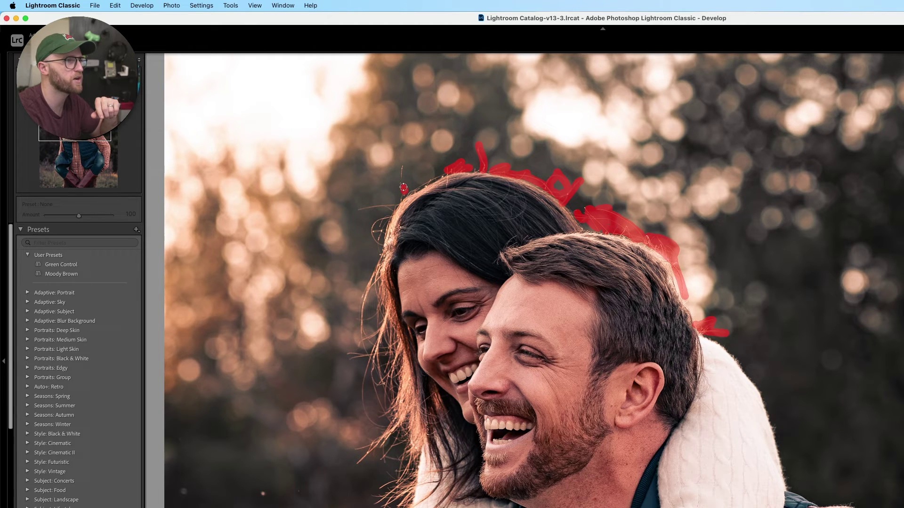
drag(404, 187, 403, 164)
mouse_move(394, 205)
mouse_down()
mouse_move(355, 211)
mouse_move(385, 217)
mouse_move(368, 232)
mouse_move(380, 244)
mouse_move(386, 217)
mouse_move(377, 255)
mouse_up()
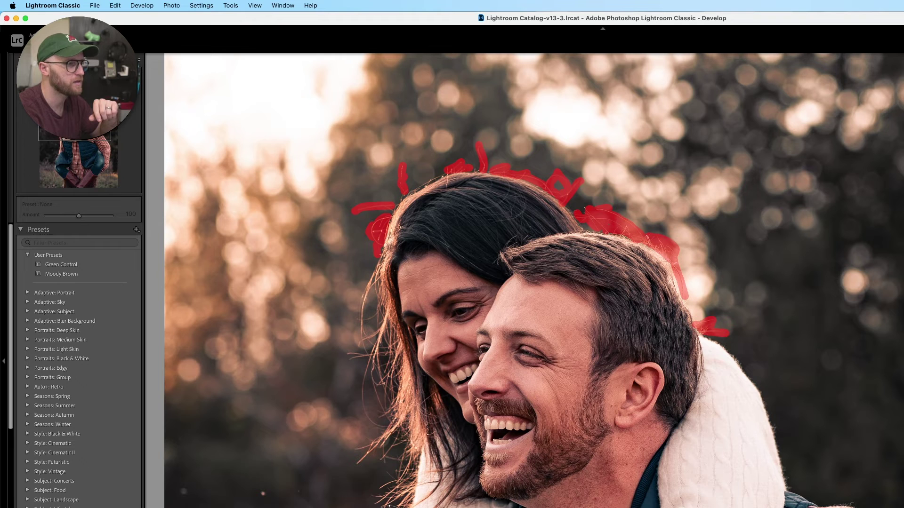
mouse_move(390, 506)
mouse_down()
mouse_move(383, 487)
mouse_move(391, 496)
mouse_move(407, 438)
mouse_move(366, 275)
mouse_move(352, 313)
mouse_move(370, 415)
mouse_move(364, 457)
mouse_up()
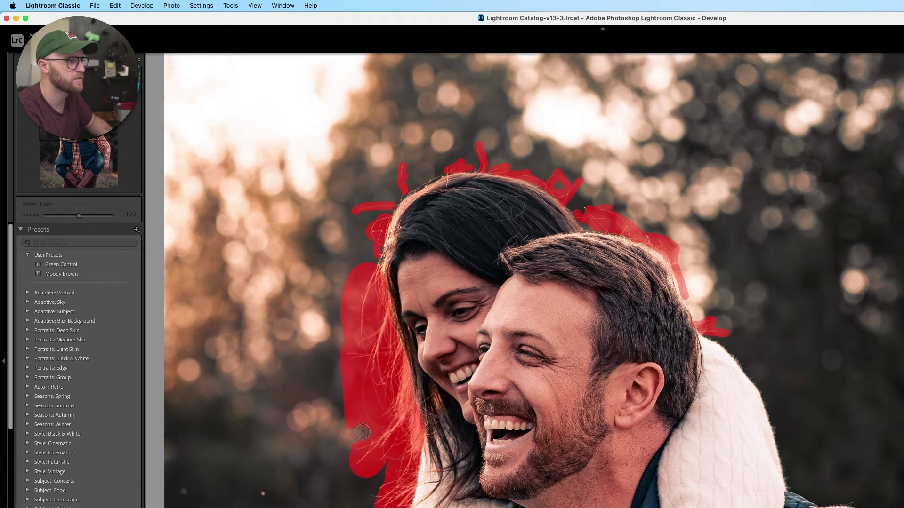
Step: Erase along the mask's left edge beside the woman's face so it hugs her hair
mouse_move(360, 413)
mouse_down()
mouse_move(357, 371)
mouse_move(344, 395)
mouse_move(349, 431)
mouse_move(351, 406)
mouse_up()
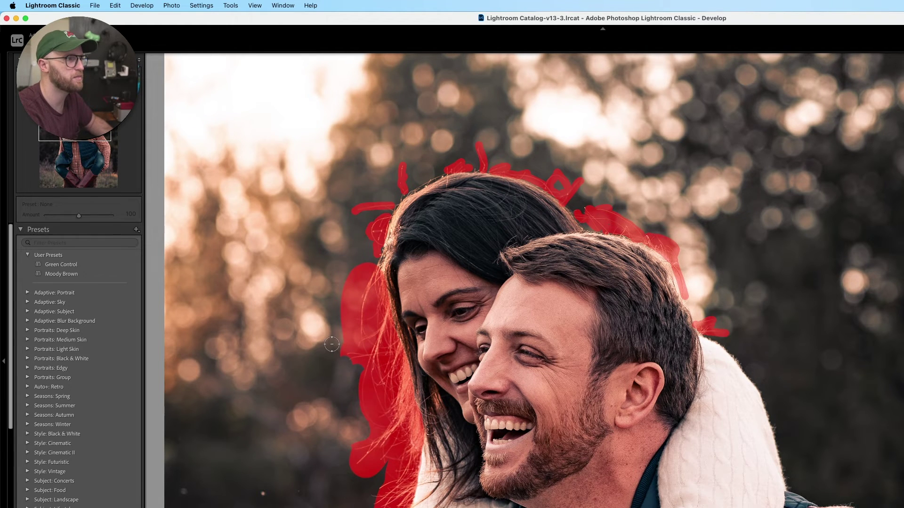
mouse_move(336, 360)
mouse_down()
mouse_move(359, 263)
mouse_move(352, 272)
mouse_up()
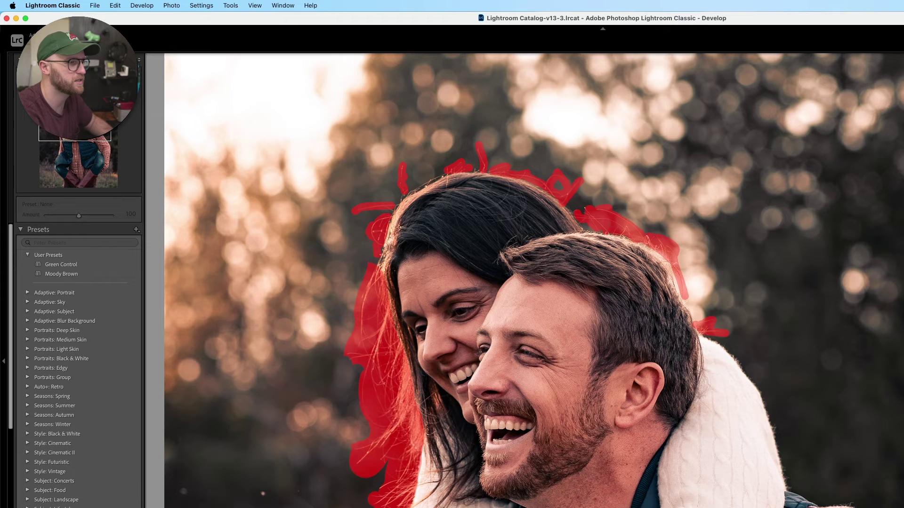
Step: Mark three gnats near the bottom with brush dots and apply Generative Remove
click(261, 495)
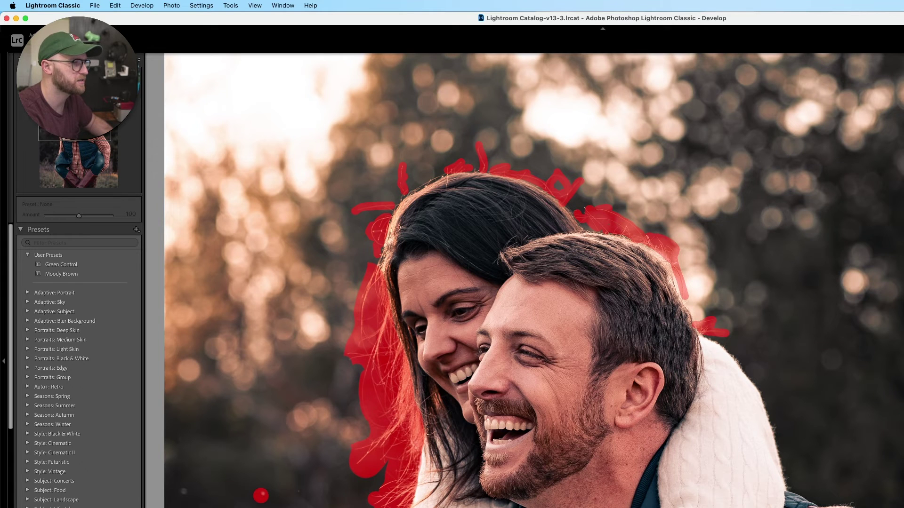
click(185, 491)
click(300, 489)
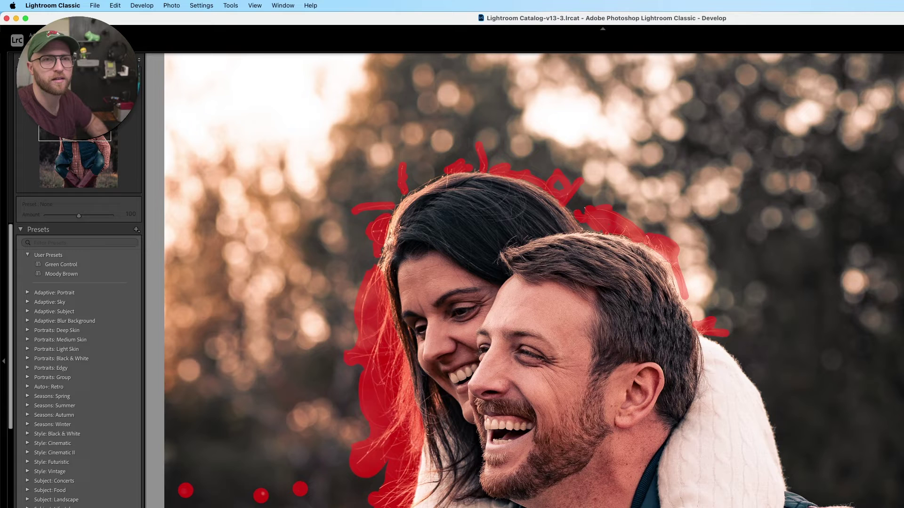
key(Return)
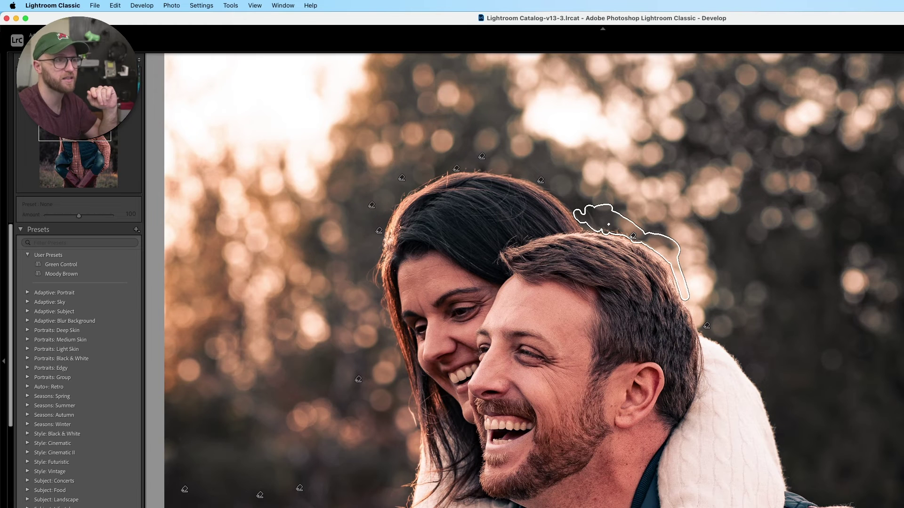
Step: Inspect the removal spots beside the man's ear and above both heads for leftovers
key(a)
key(a)
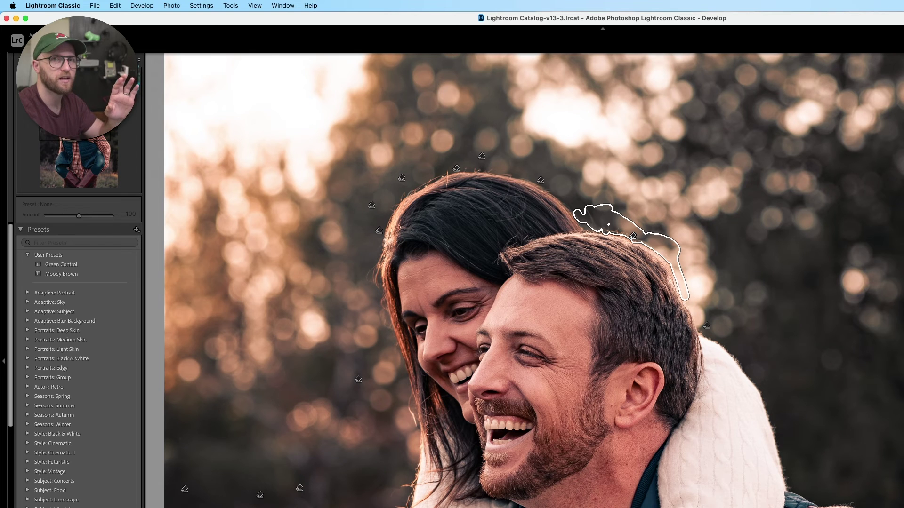
click(705, 328)
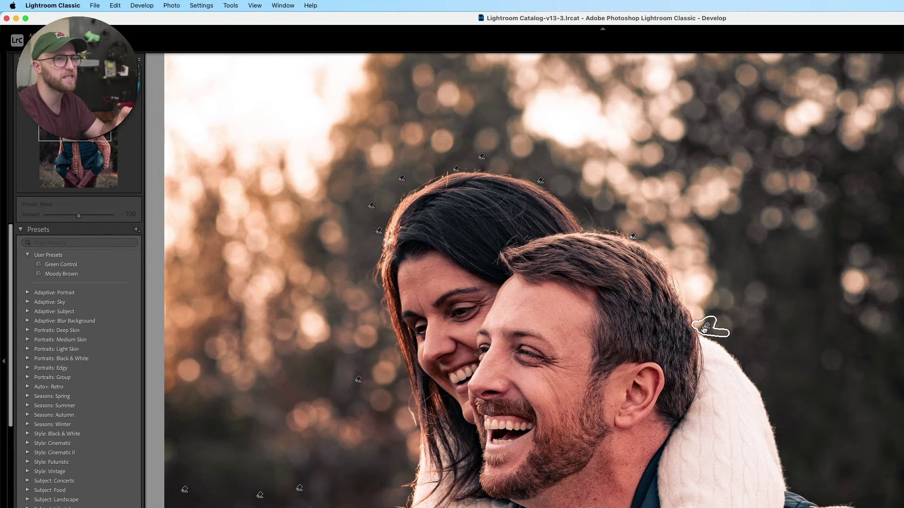
click(633, 236)
click(541, 184)
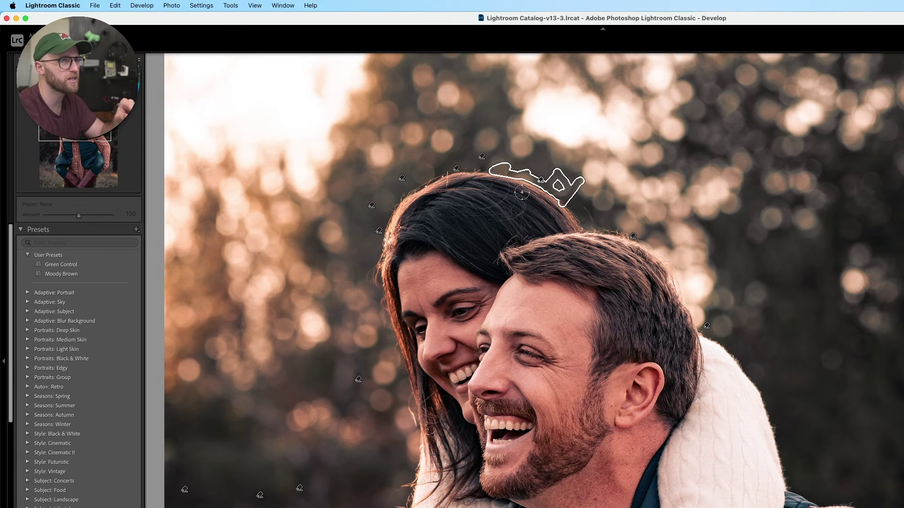
click(633, 236)
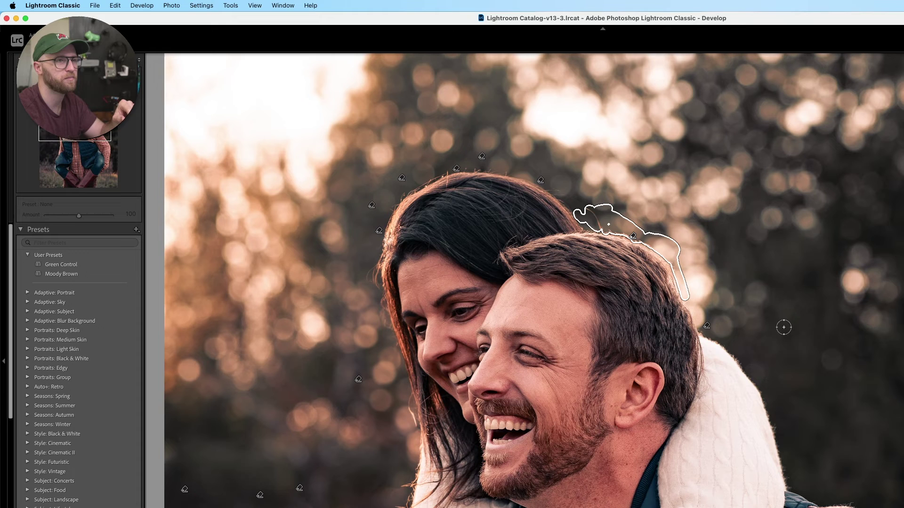
click(707, 325)
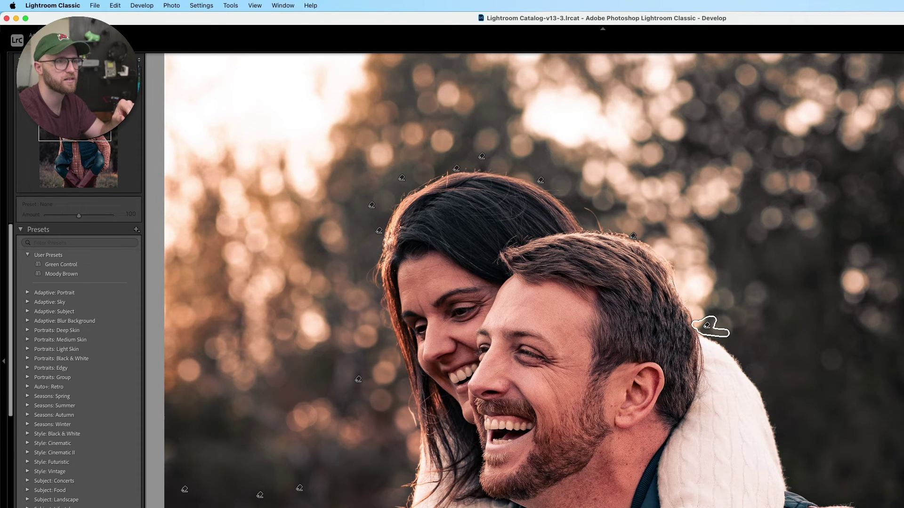
click(633, 236)
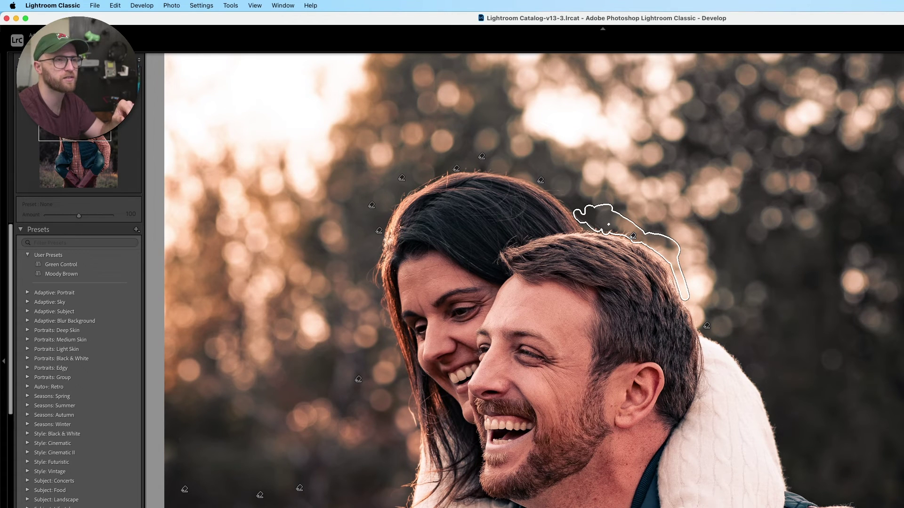
Step: Check the removal spots above and along the woman's hair, then hide the overlays
click(481, 156)
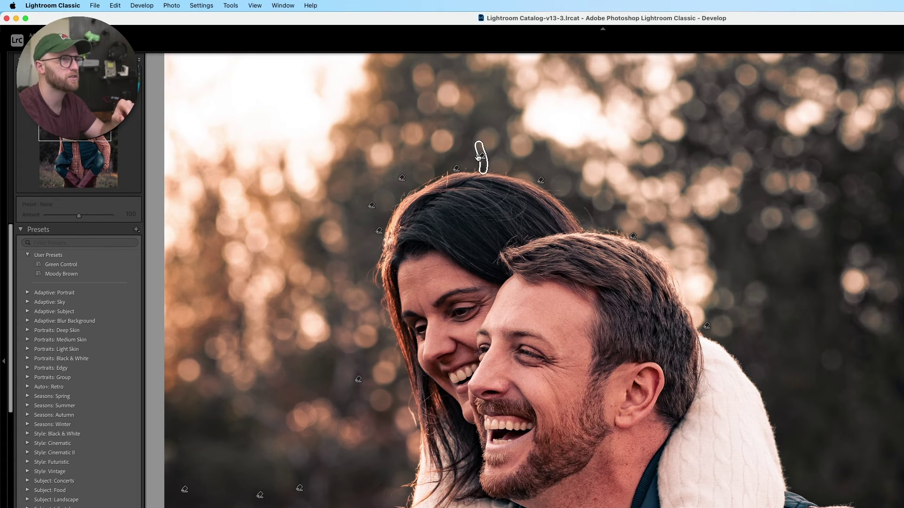
click(358, 379)
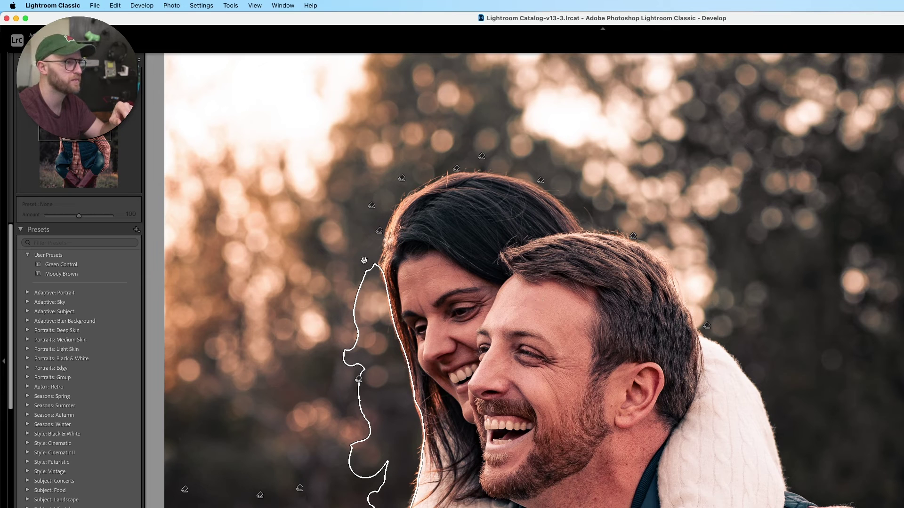
key(h)
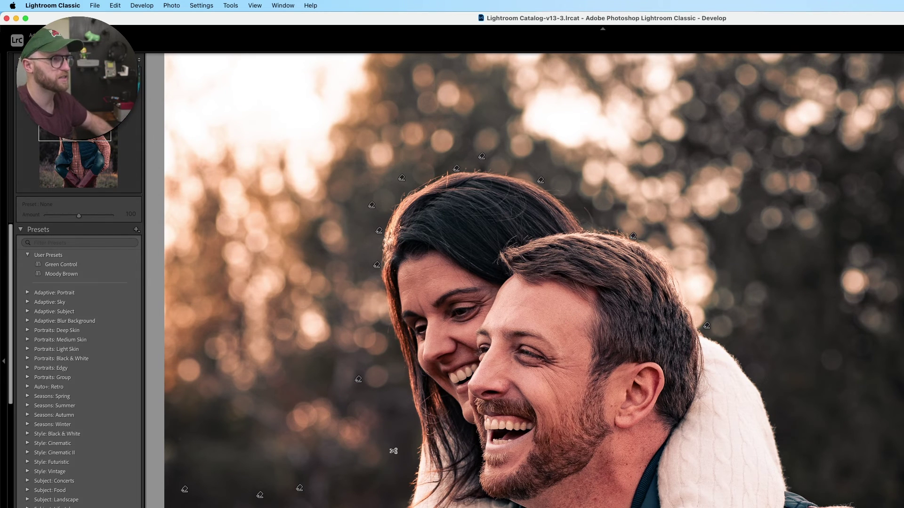
Step: Zoom in further and pan the close-up to the upper edge of the woman's hair
key(super+equal)
key(super+equal)
key(super+equal)
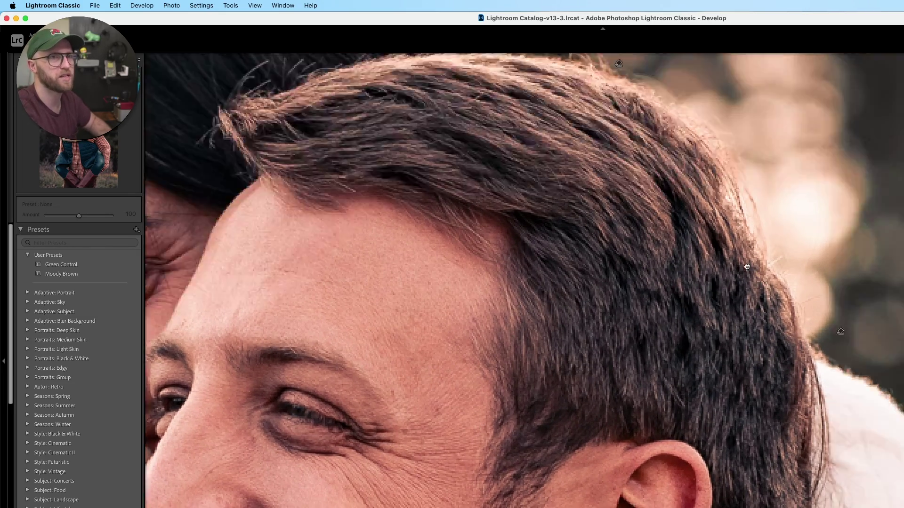
drag(746, 267, 555, 447)
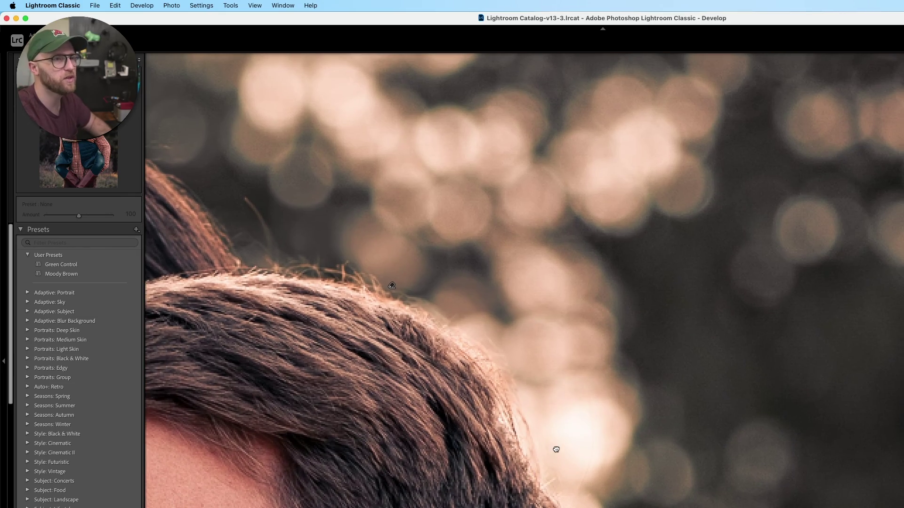
scroll(257, 285, up, 5)
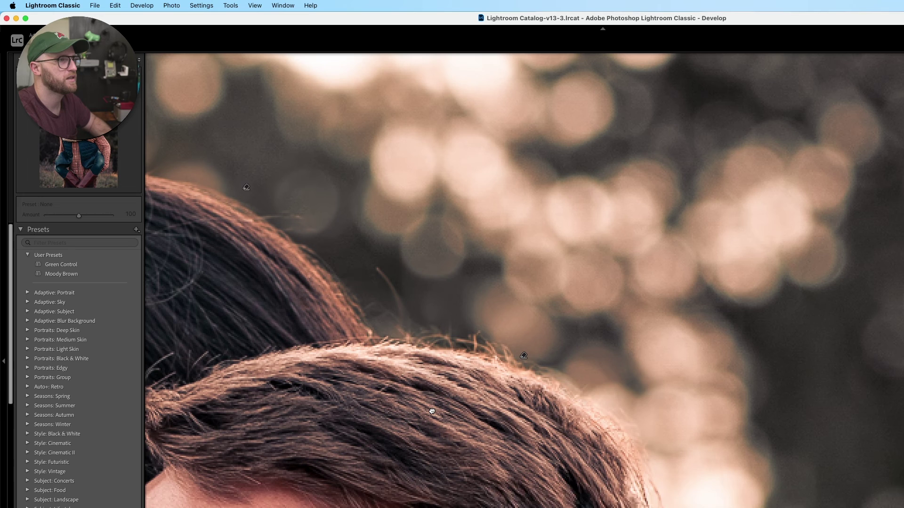
scroll(748, 216, up, 8)
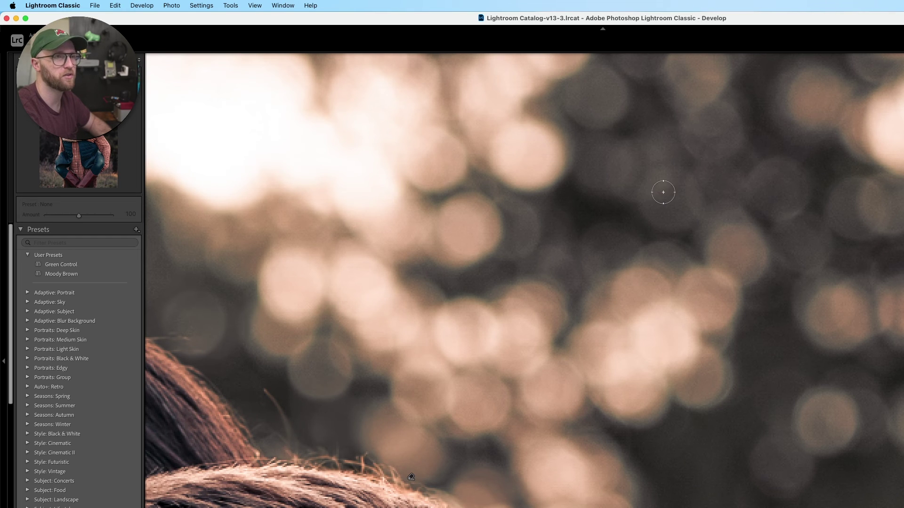
scroll(827, 424, up, 5)
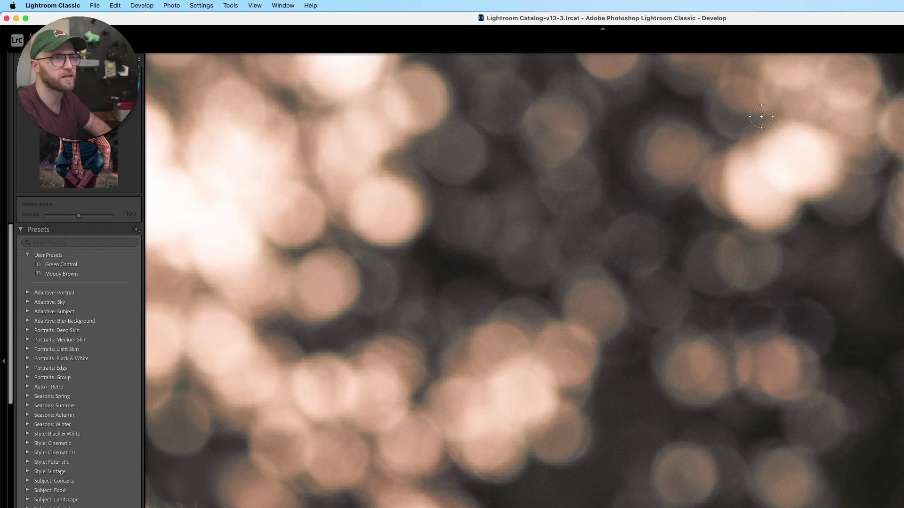
mouse_move(354, 338)
mouse_down()
mouse_move(676, 178)
mouse_move(743, 164)
mouse_up()
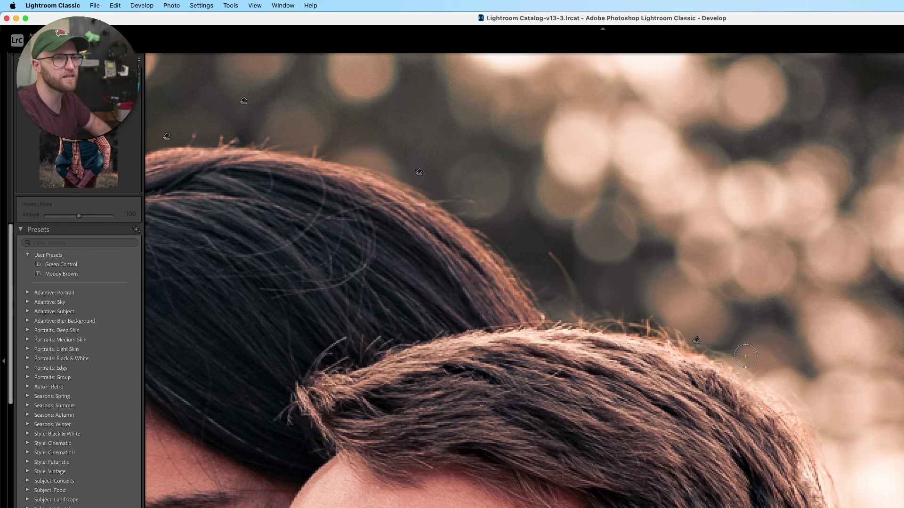
mouse_move(494, 192)
mouse_down()
mouse_move(622, 289)
mouse_move(847, 333)
mouse_up()
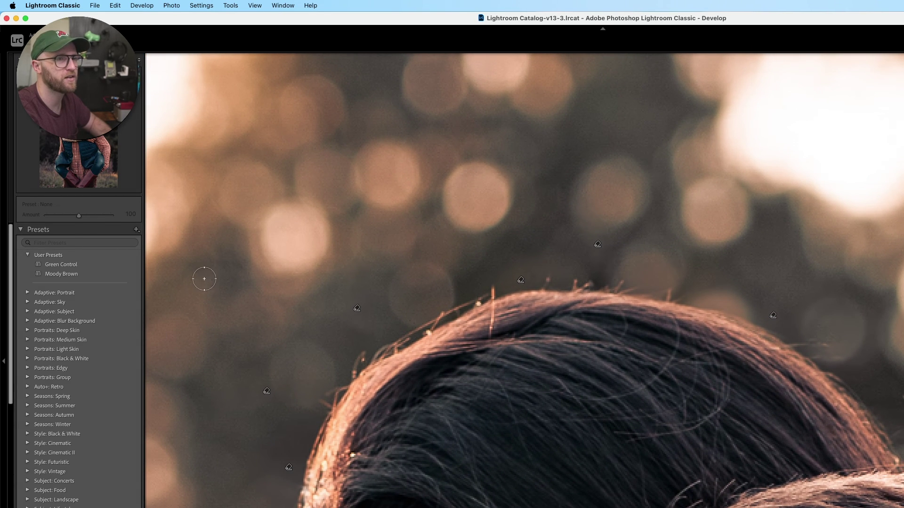
Step: Paint a trial removal stroke near the hair, undo it, and scroll to the spot beside her hair
mouse_move(201, 388)
mouse_down()
mouse_move(232, 381)
mouse_move(361, 266)
mouse_up()
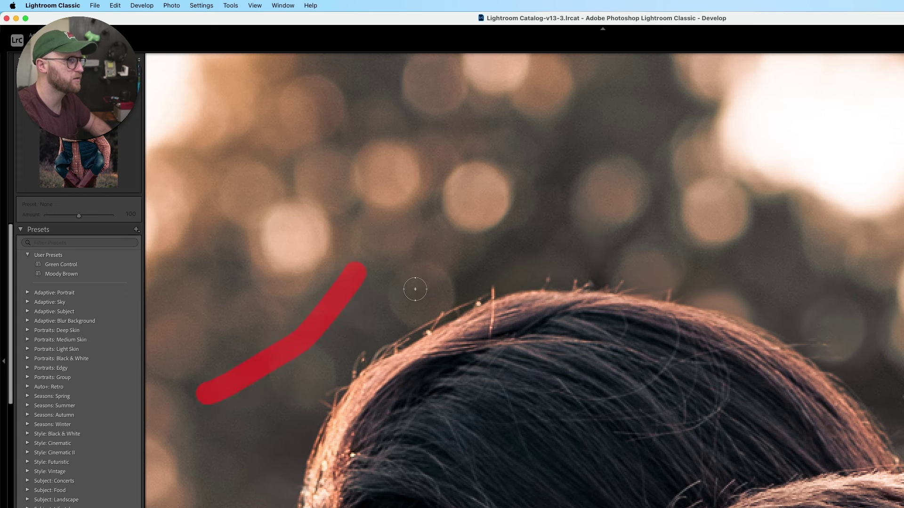
key(super+z)
scroll(414, 277, left, 10)
scroll(414, 278, down, 5)
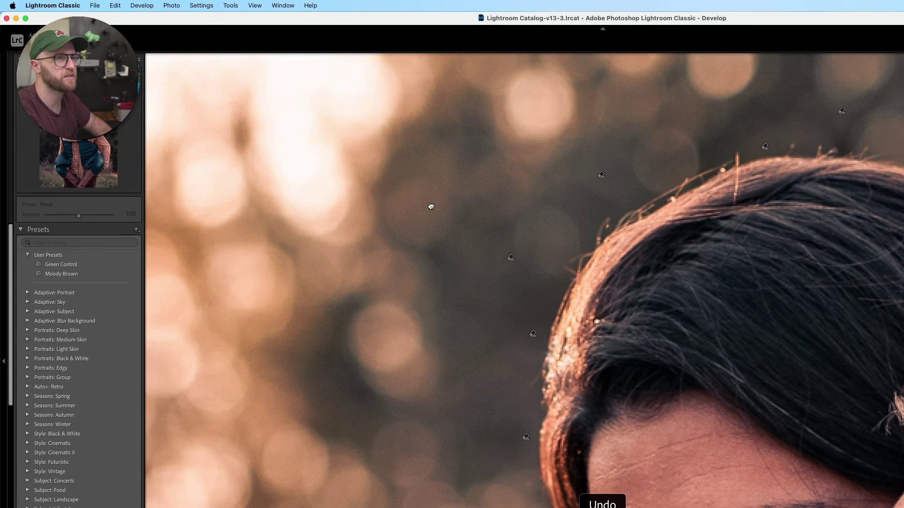
scroll(415, 278, down, 10)
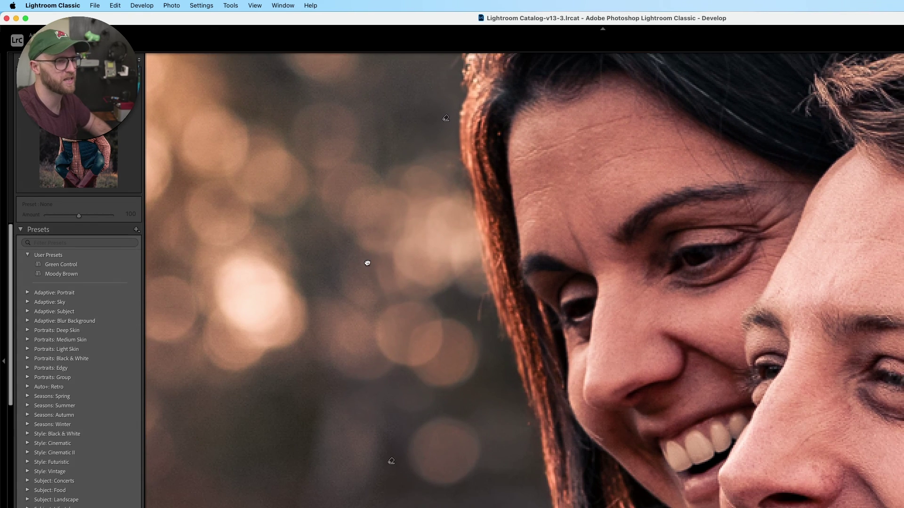
scroll(383, 274, down, 5)
scroll(383, 275, left, 4)
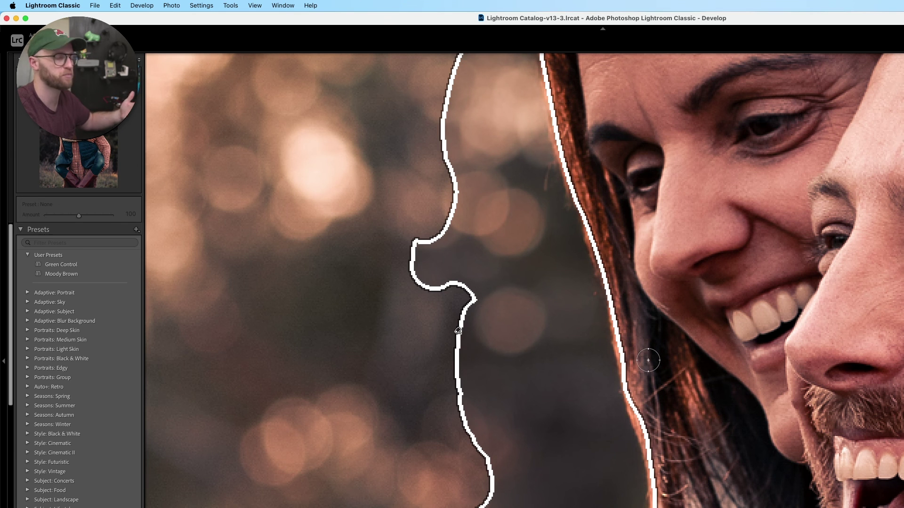
Step: Zoom out to the full portrait, compare Before/After with backslash, and return to the edited view
key(z)
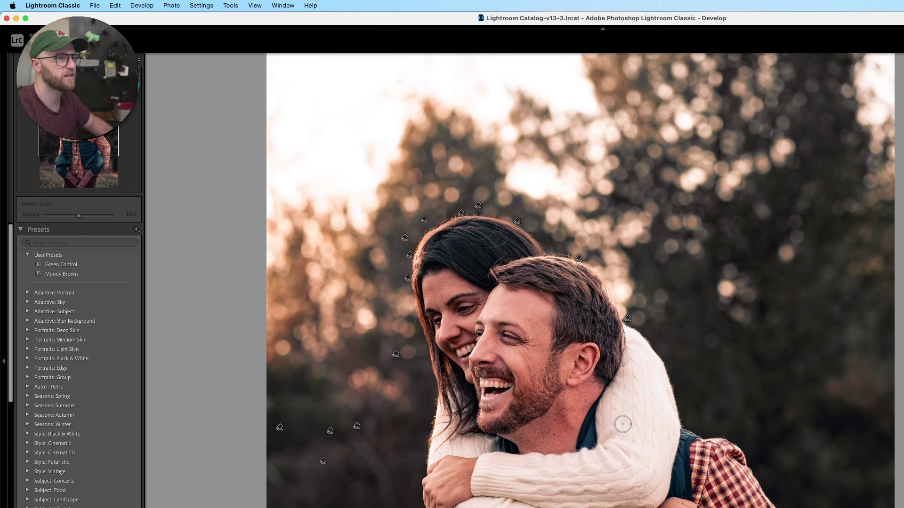
key(super+minus)
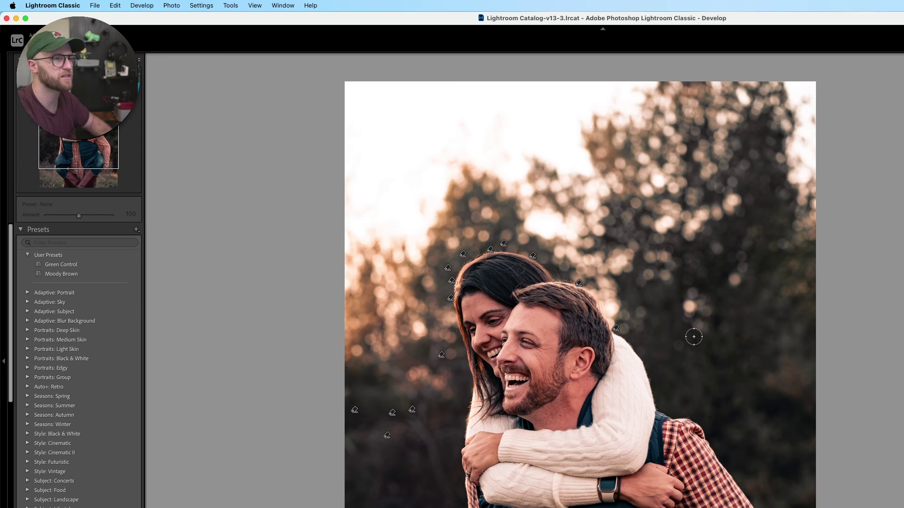
drag(684, 261, 677, 160)
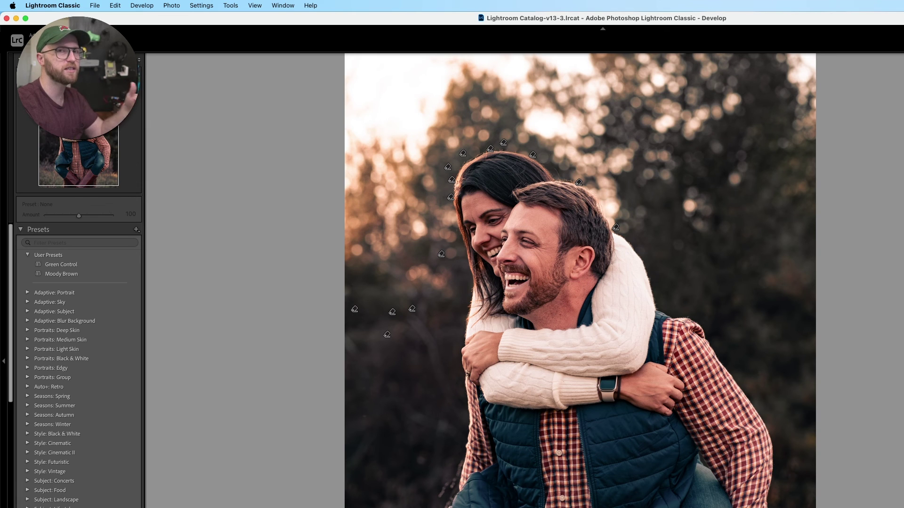
key(backslash)
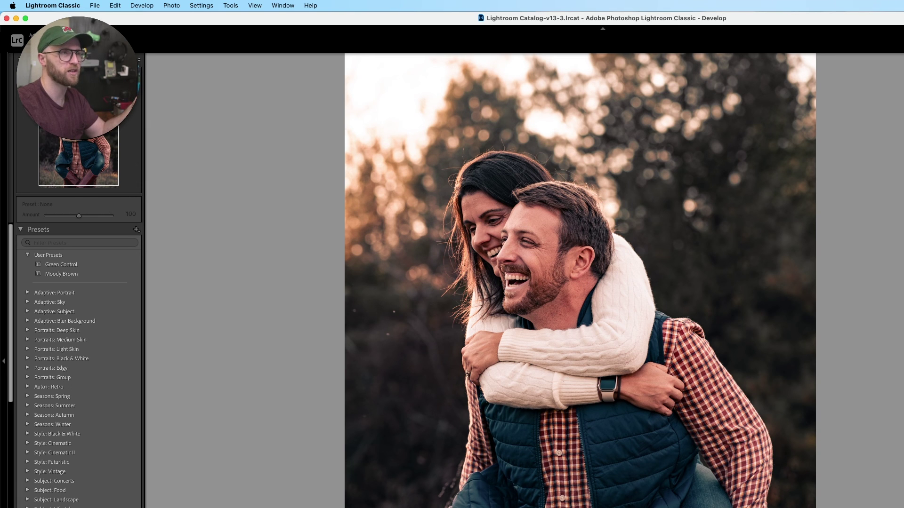
key(backslash)
key(backslash)
key(backslash)
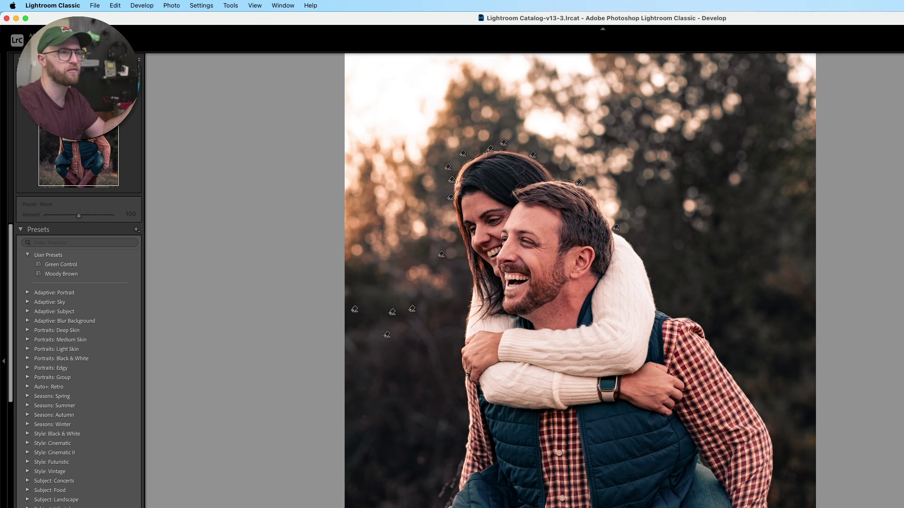
key(backslash)
key(backslash)
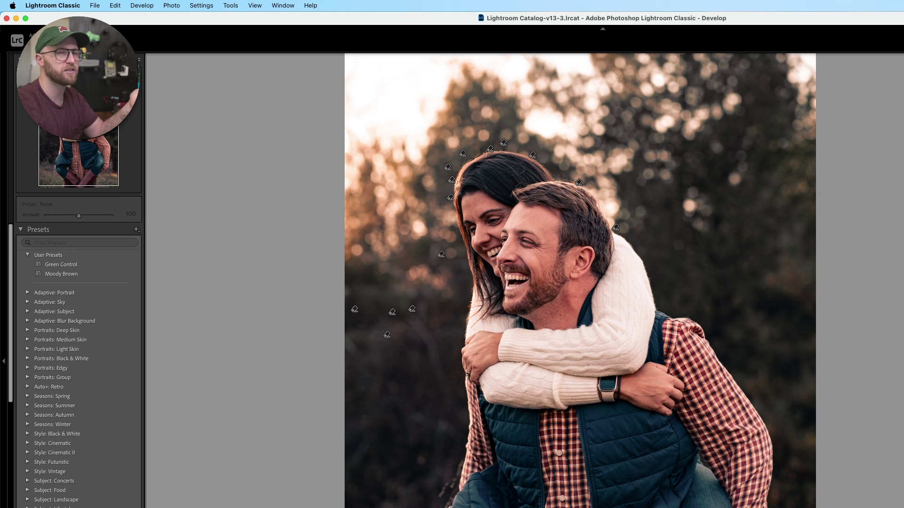
Step: Switch to the Before view showing the stray hairs beside the woman's head
key(backslash)
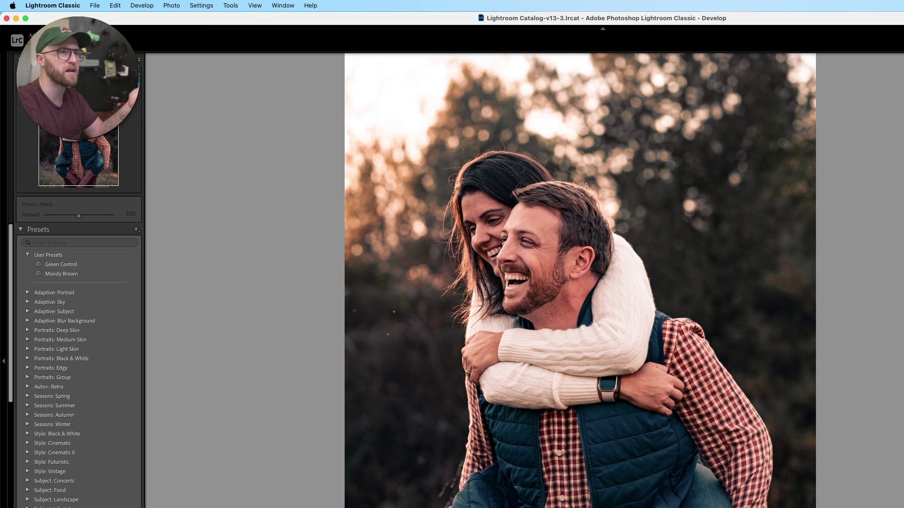